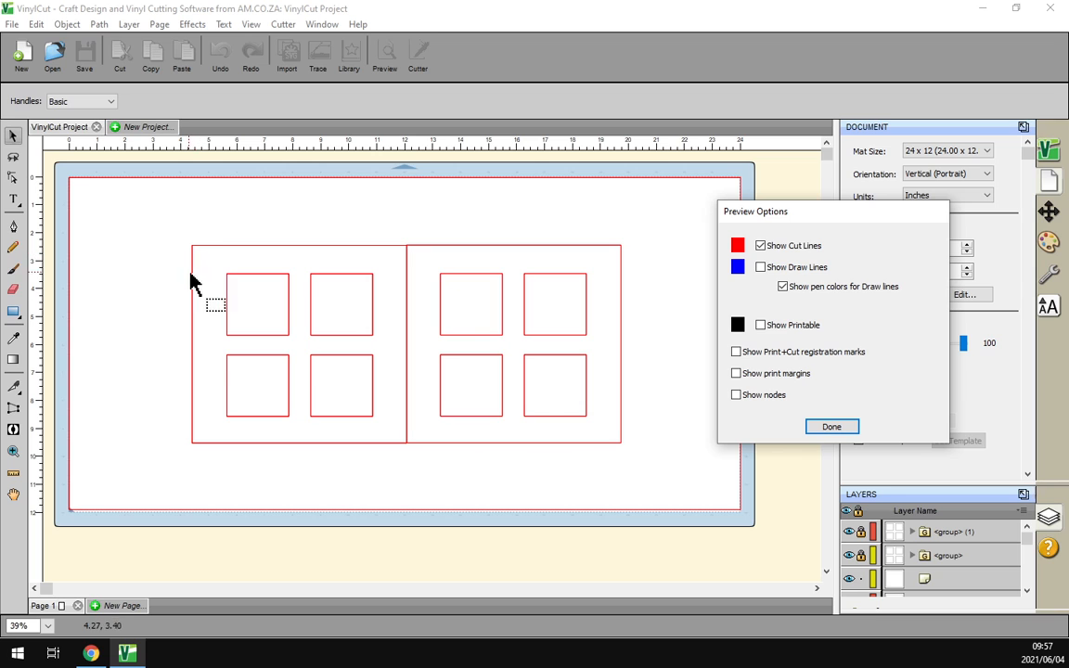
Close the preview options and split the left rectangle's path at its two outer corner nodes
left_click(830, 426)
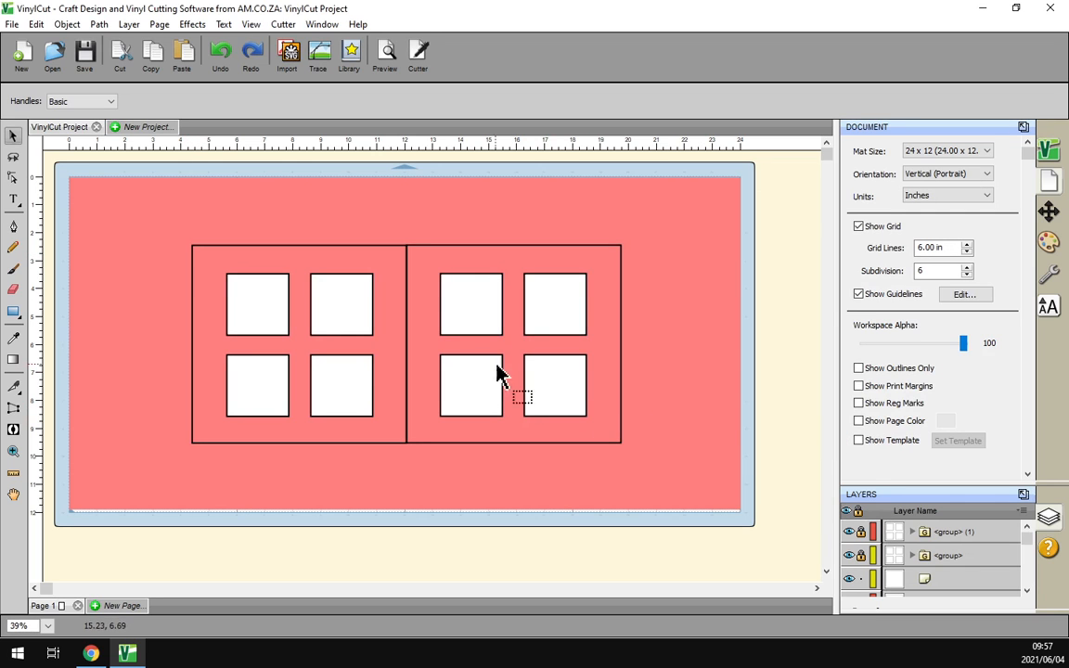
left_click(195, 277)
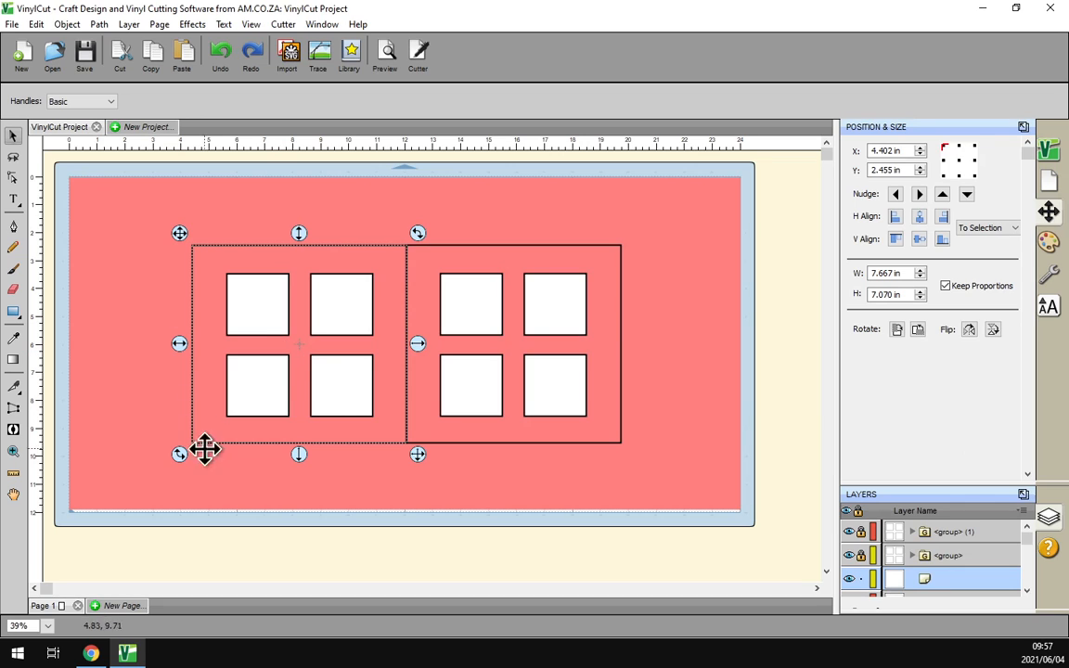
left_click(13, 177)
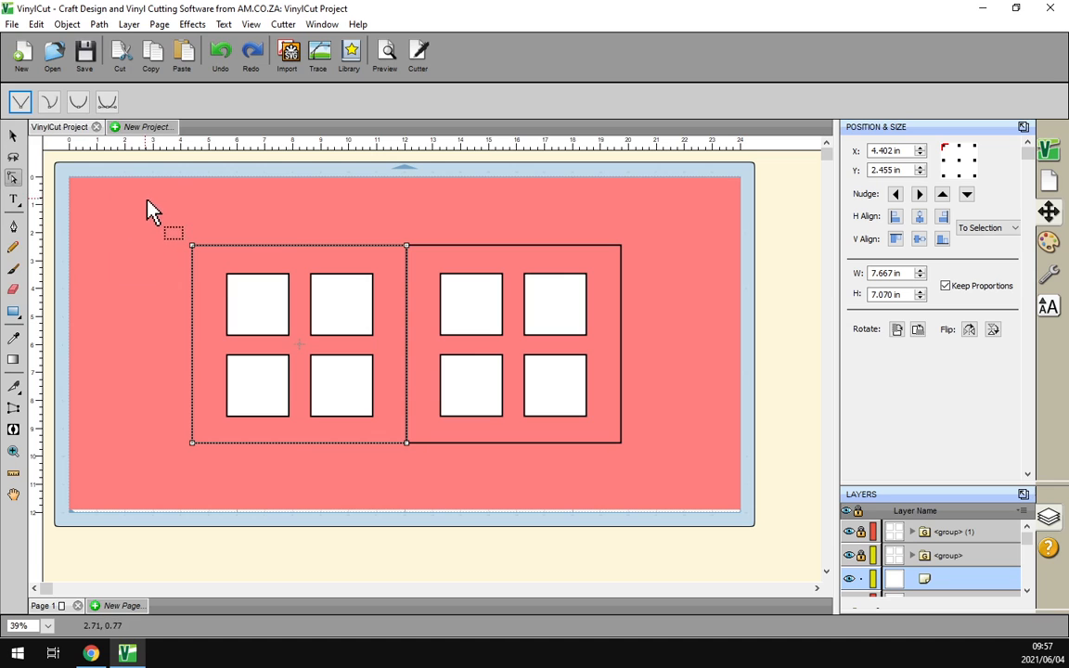
left_click_drag(145, 199, 208, 473)
left_click_drag(654, 230, 586, 469)
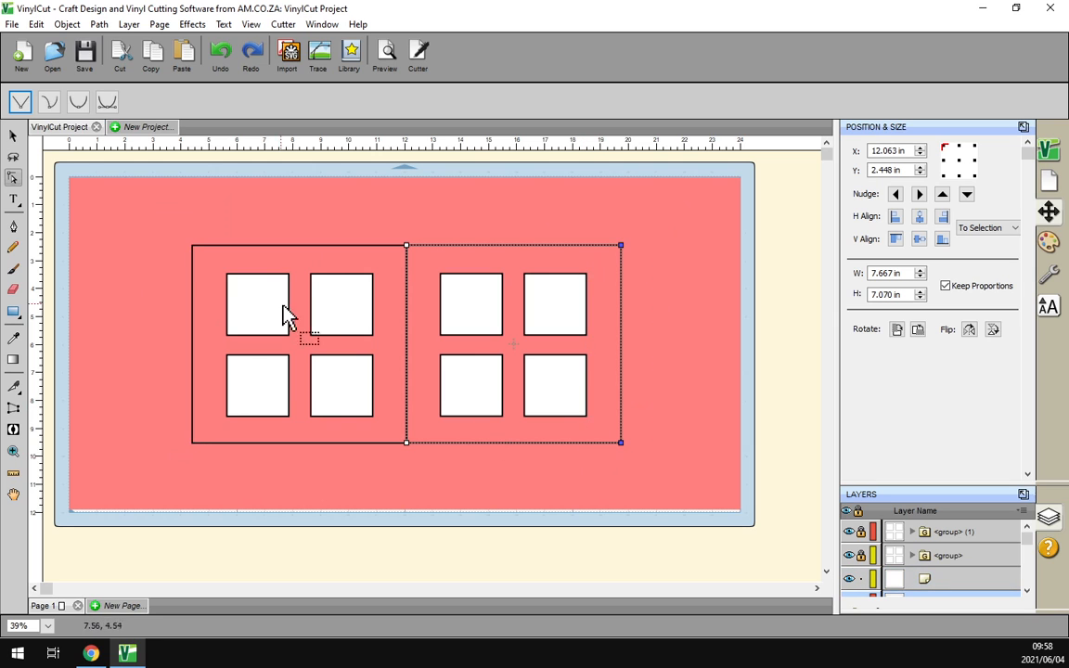
left_click_drag(120, 197, 238, 454)
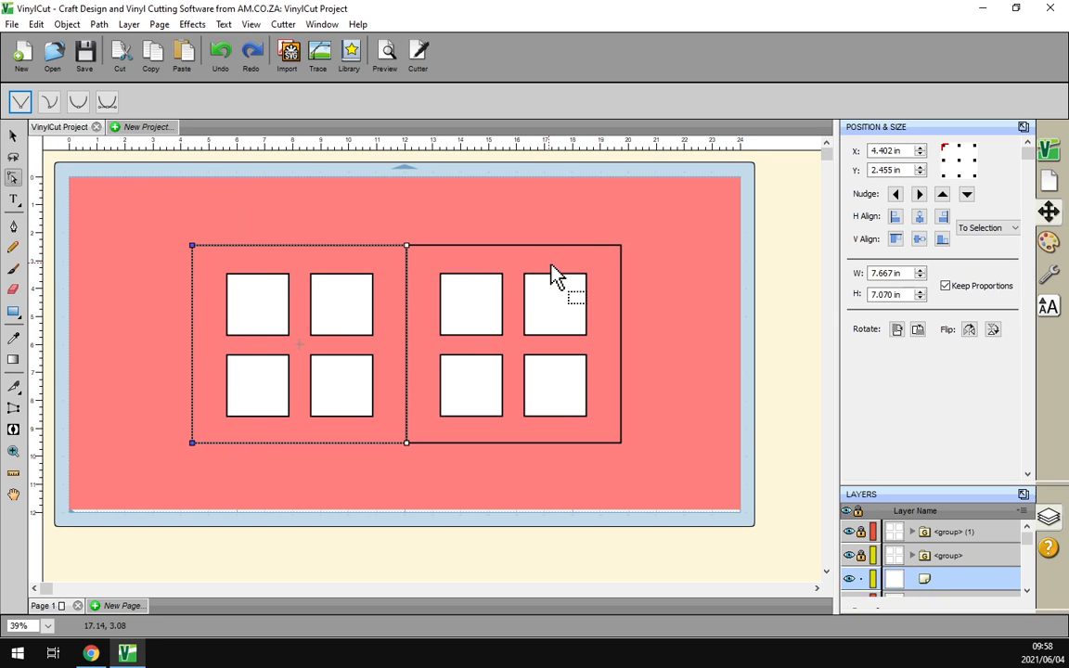
left_click(98, 25)
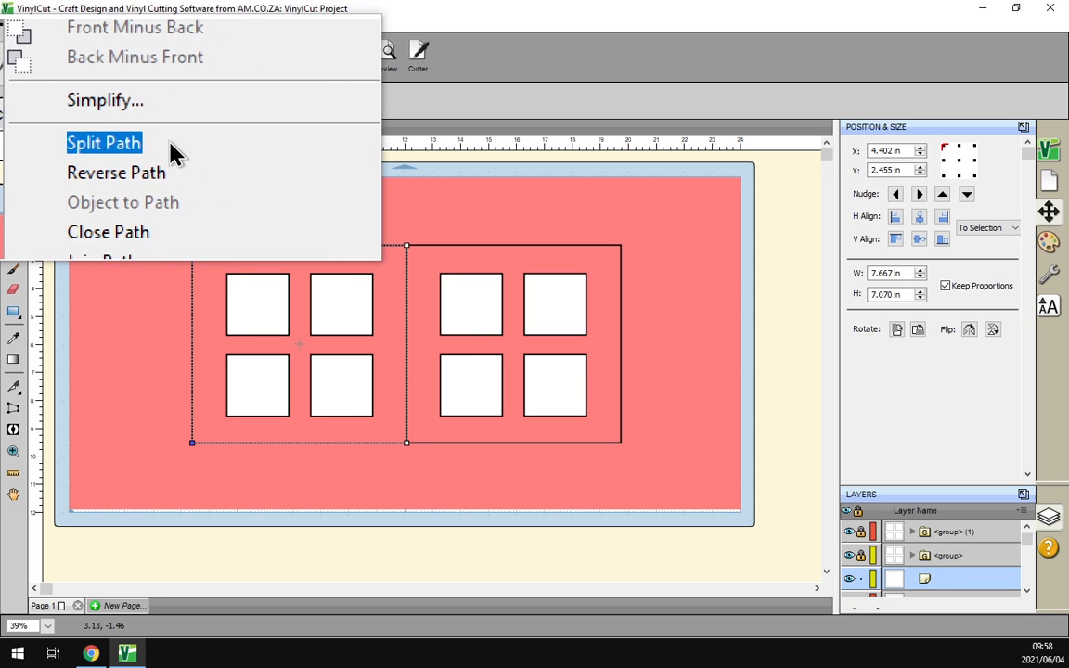
left_click(462, 61)
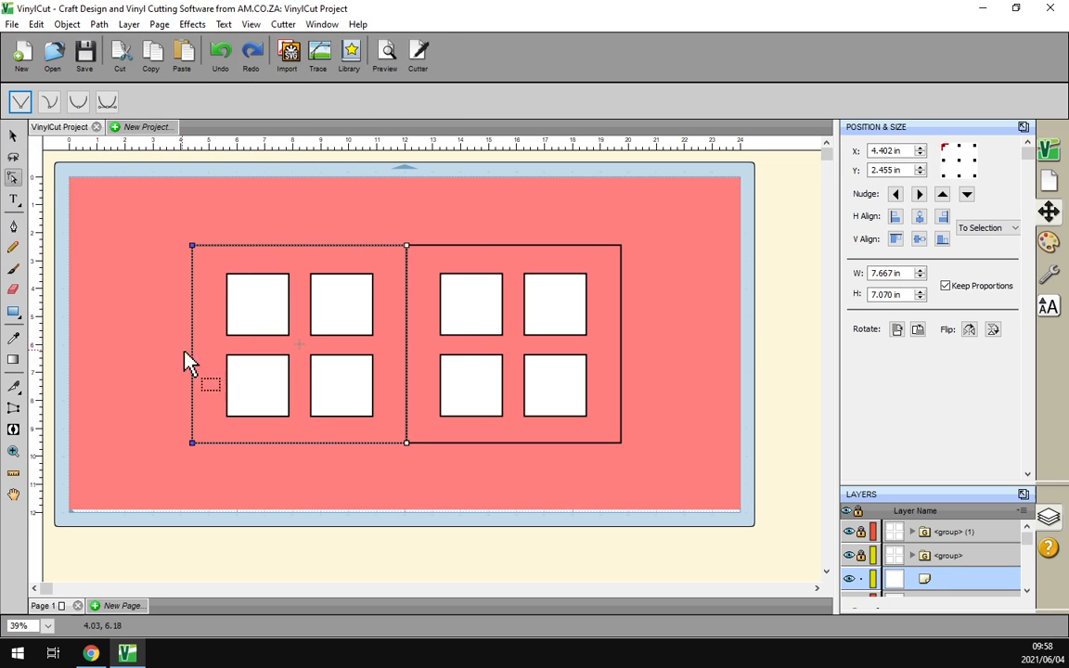
right_click(192, 300)
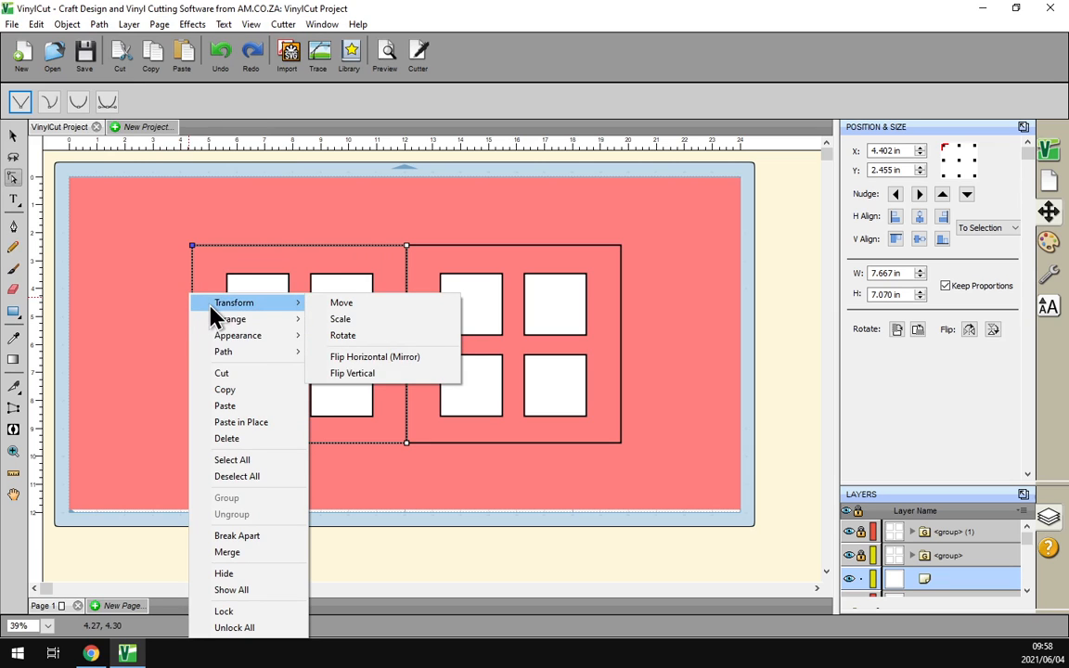
mouse_move(238, 360)
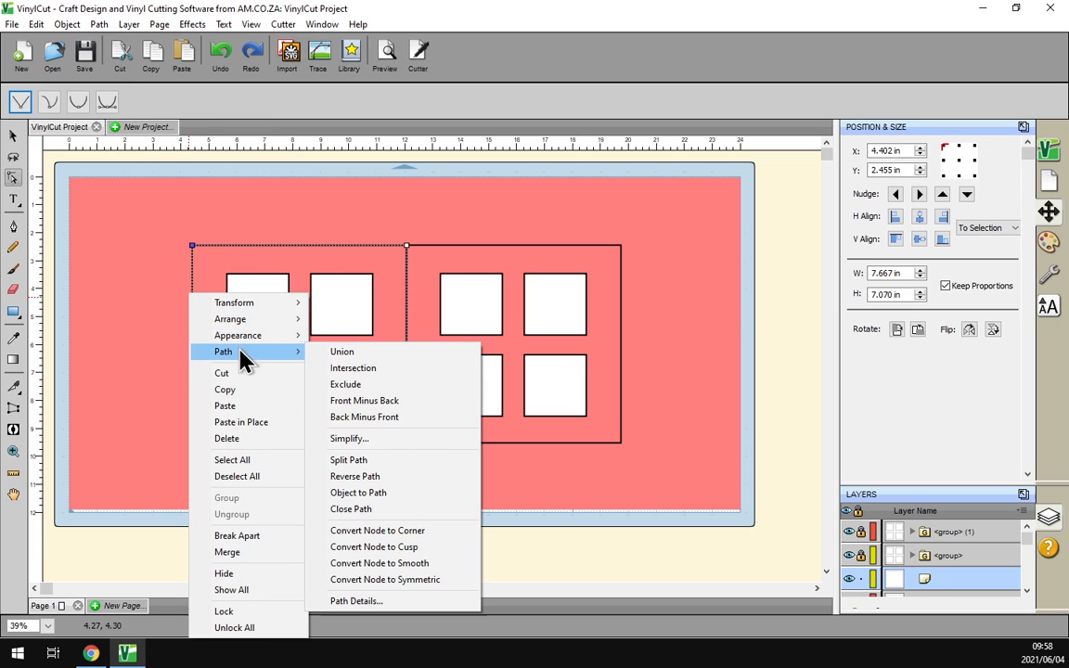
left_click(385, 468)
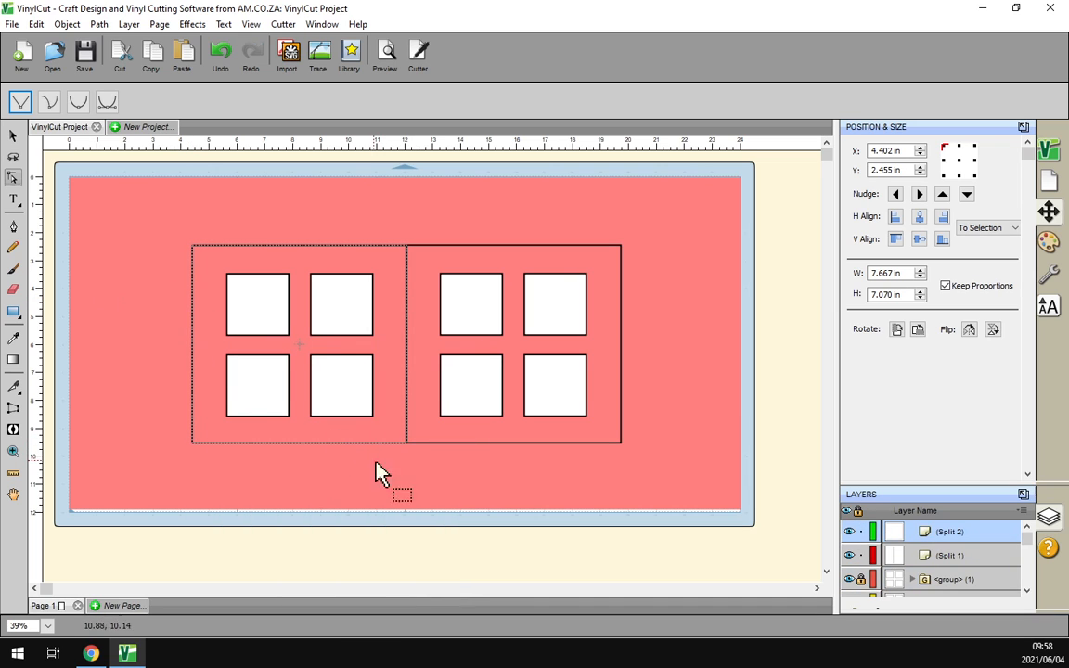
left_click(13, 136)
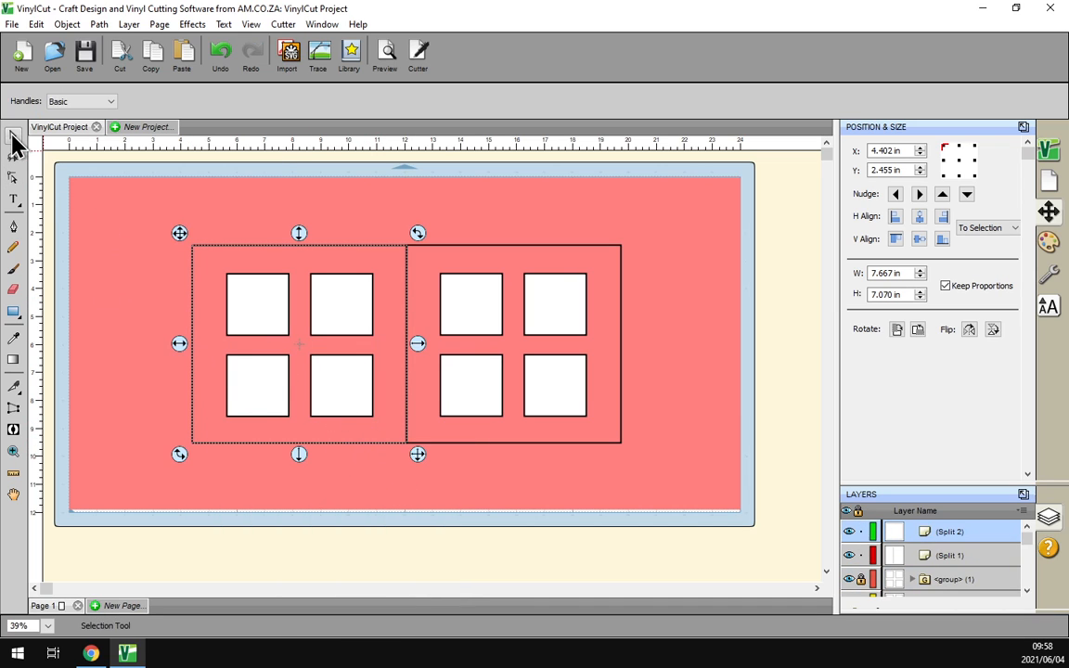
left_click(144, 317)
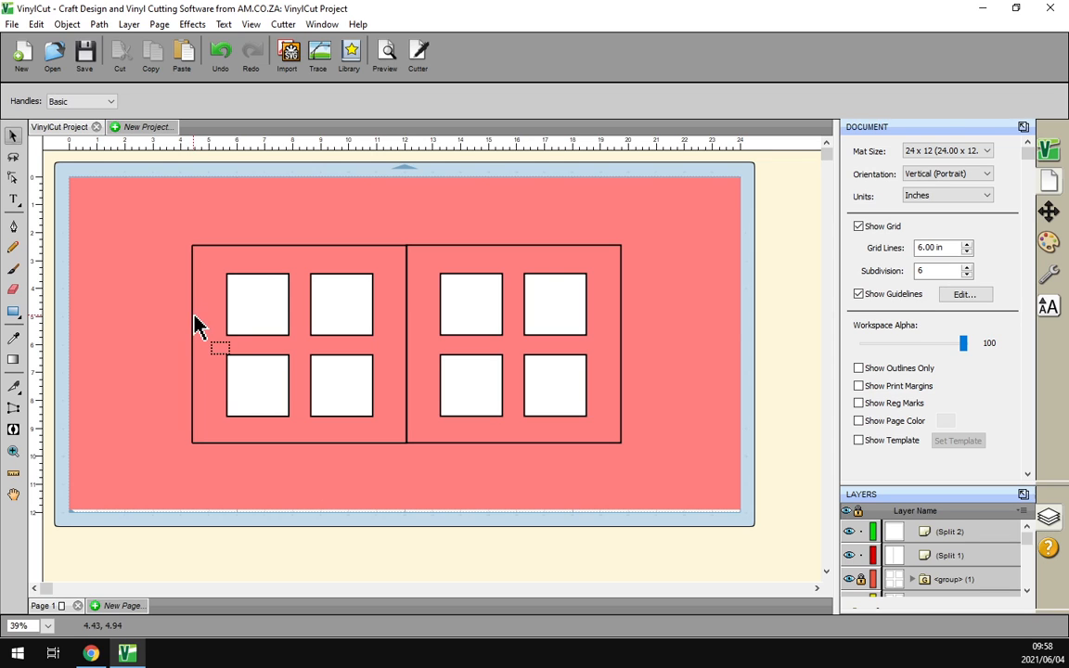
Try deleting the left rectangle's separated outer edge and undo the deletion
left_click(194, 316)
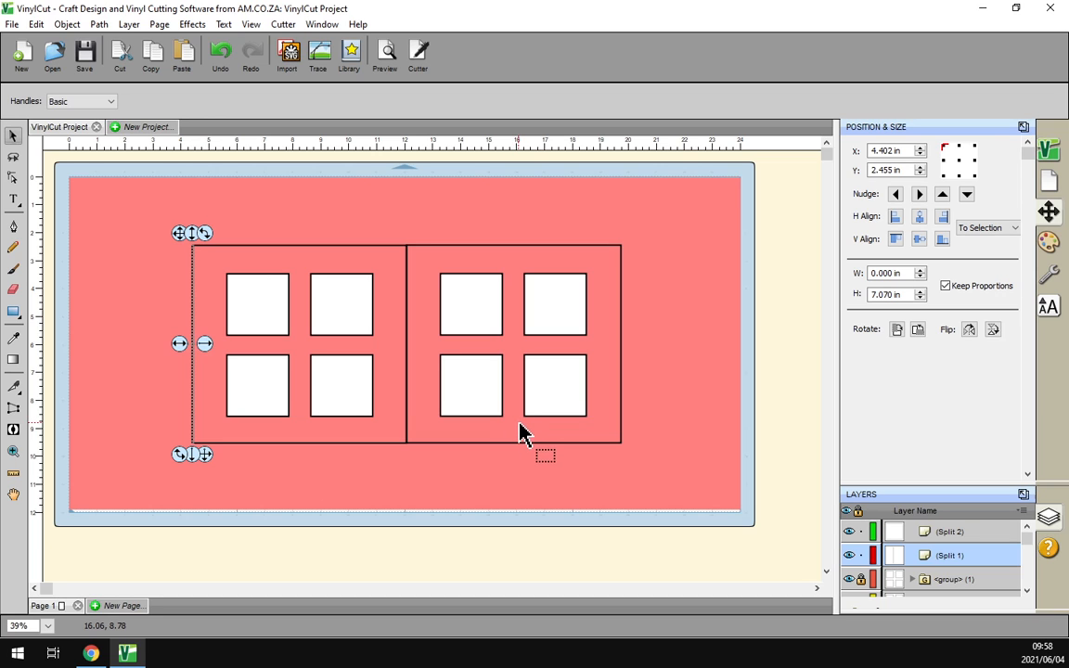
key("Delete")
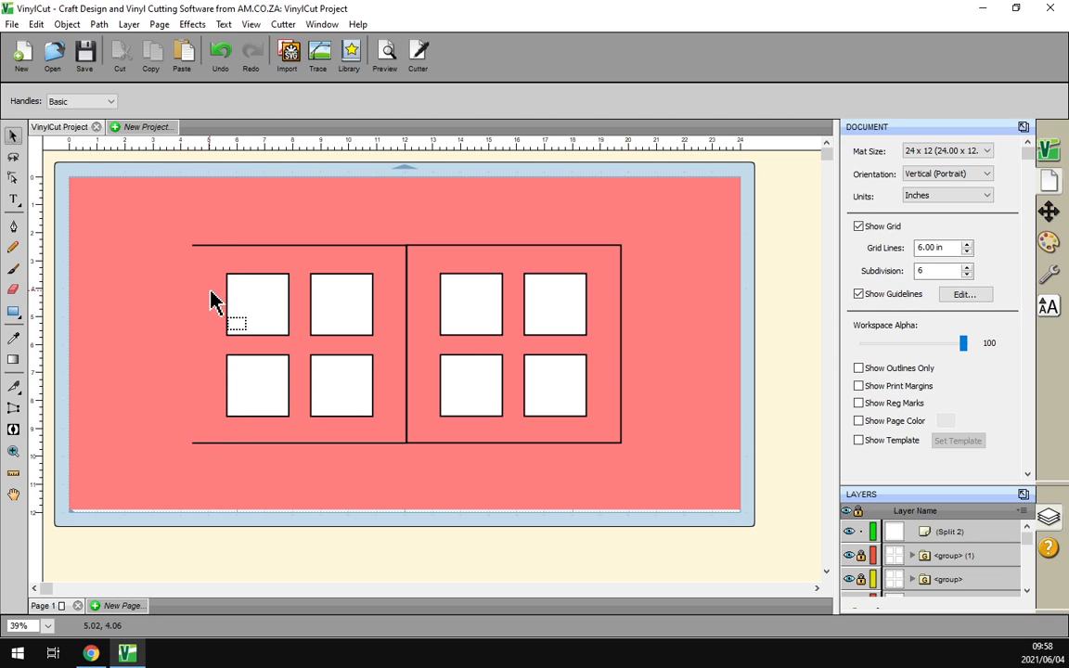
key("ctrl+z")
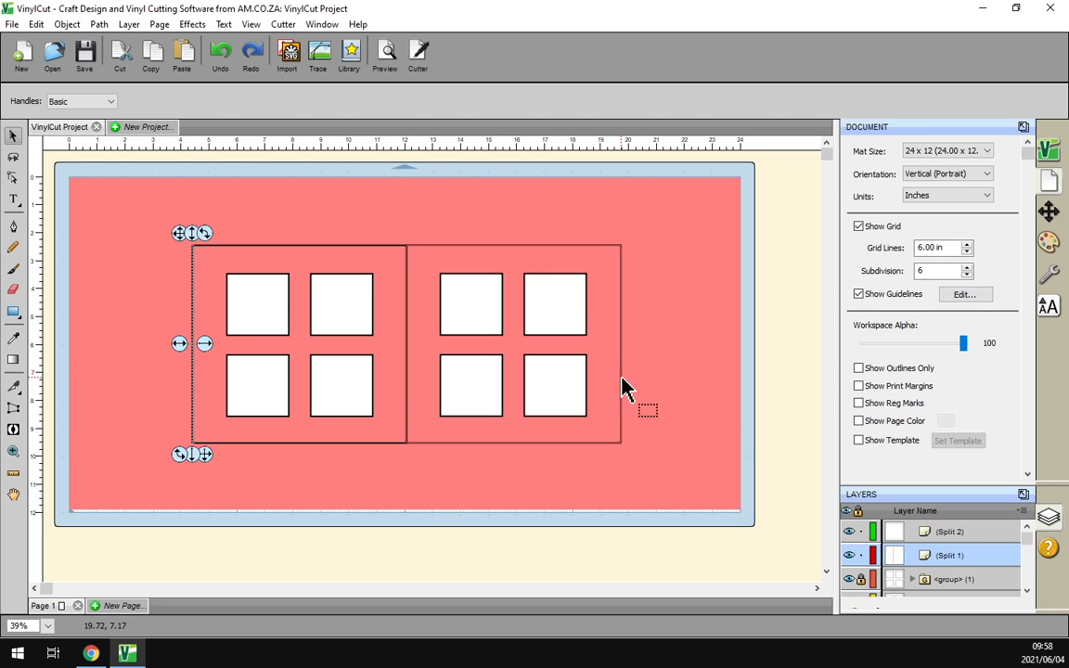
Add a custom line style with a dash of 3 and a gap of 10 to the left rectangle's outer edge and preview the design
left_click(1050, 247)
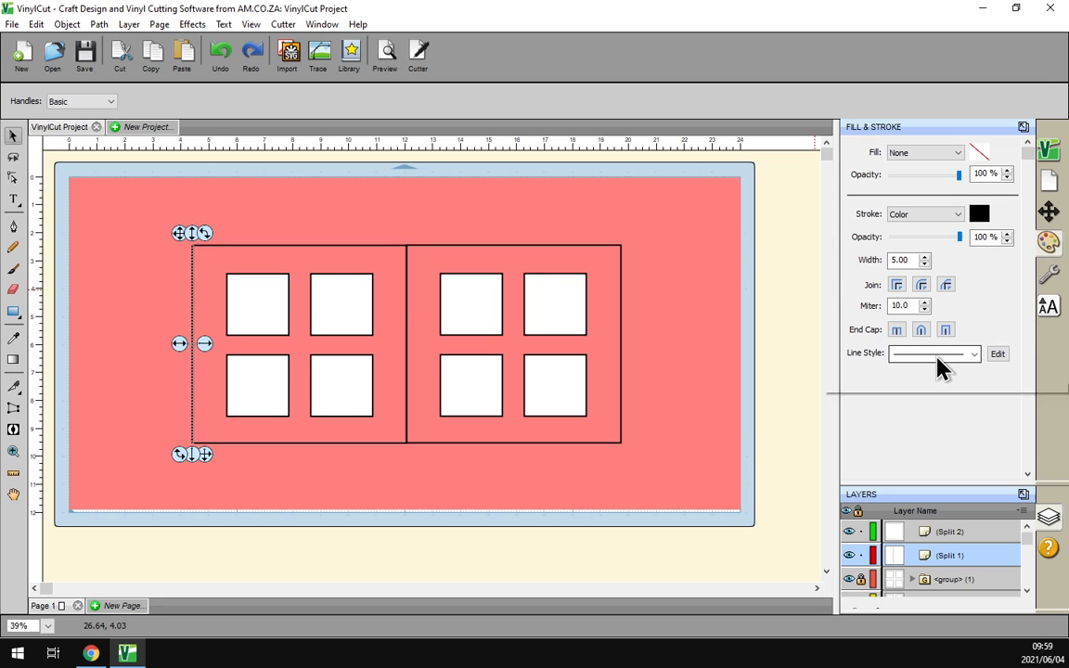
left_click(974, 358)
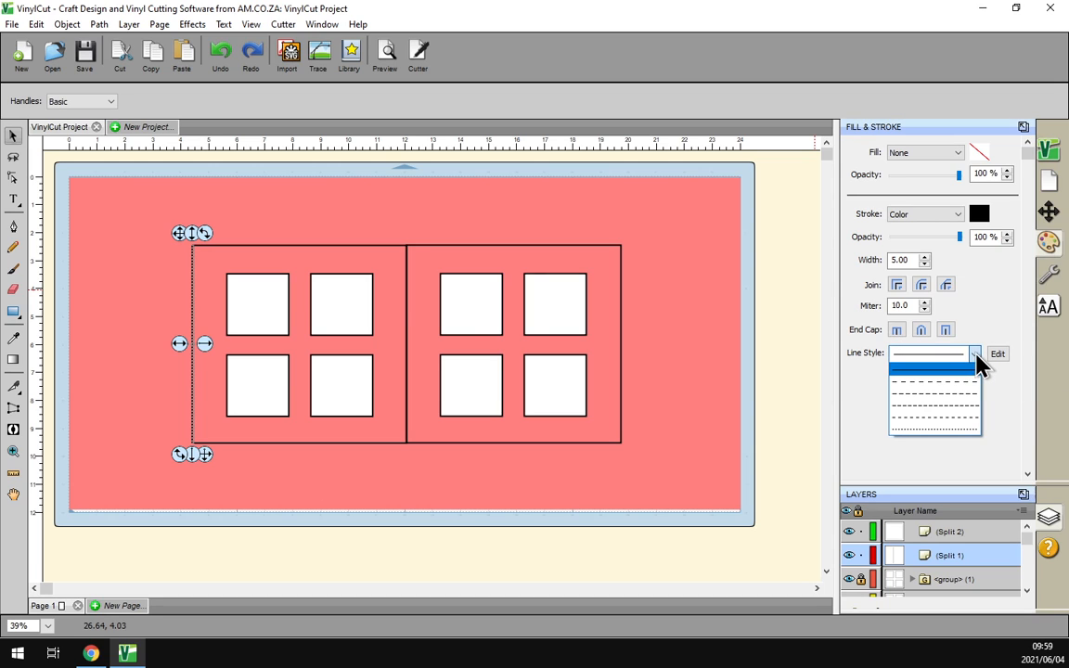
left_click(976, 356)
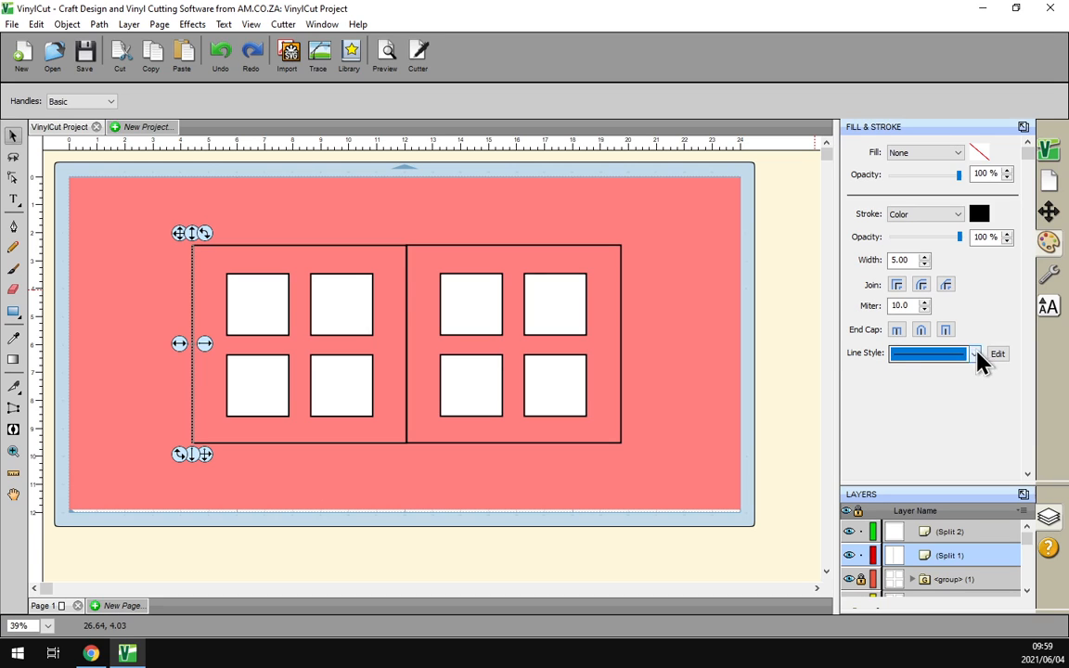
scroll(956, 357, "down", 1)
left_click(973, 357)
left_click(976, 356)
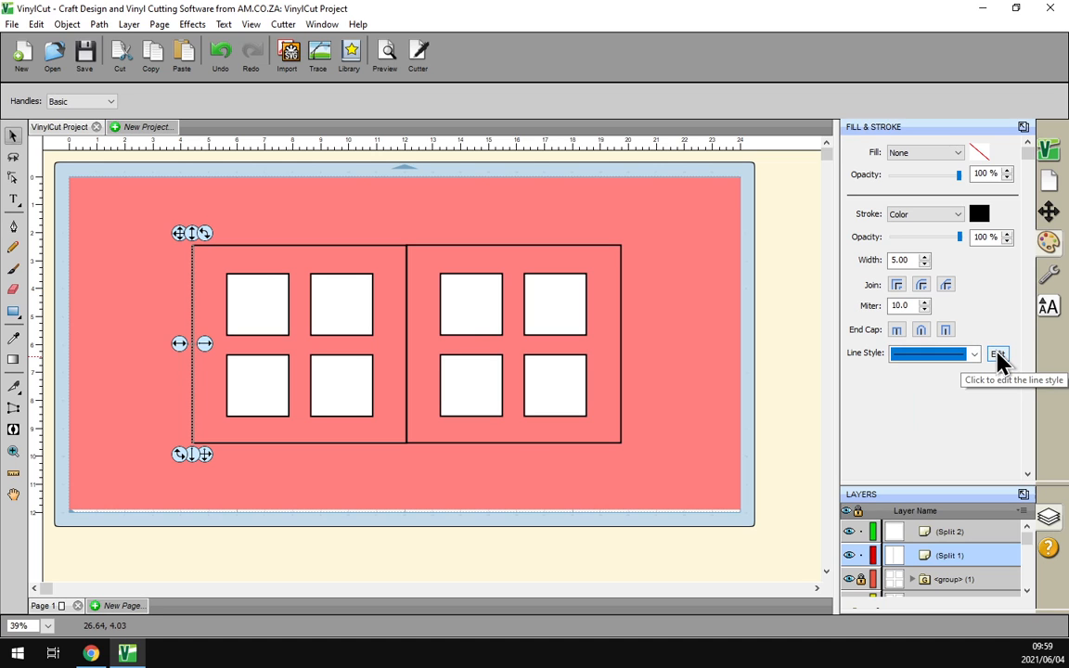
left_click(997, 355)
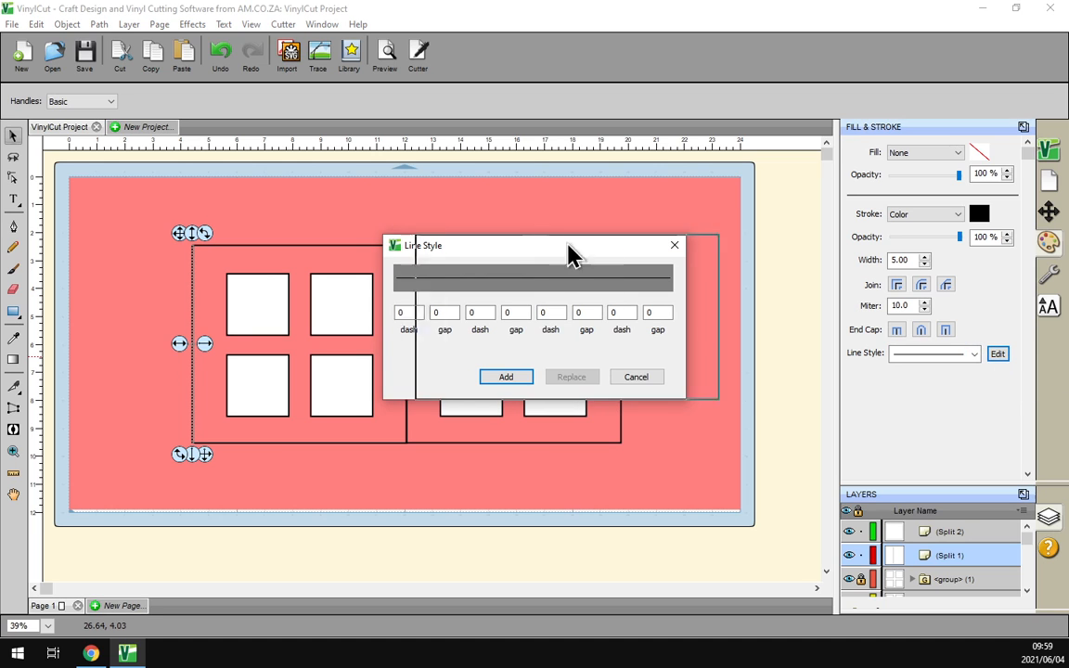
left_click_drag(573, 250, 759, 225)
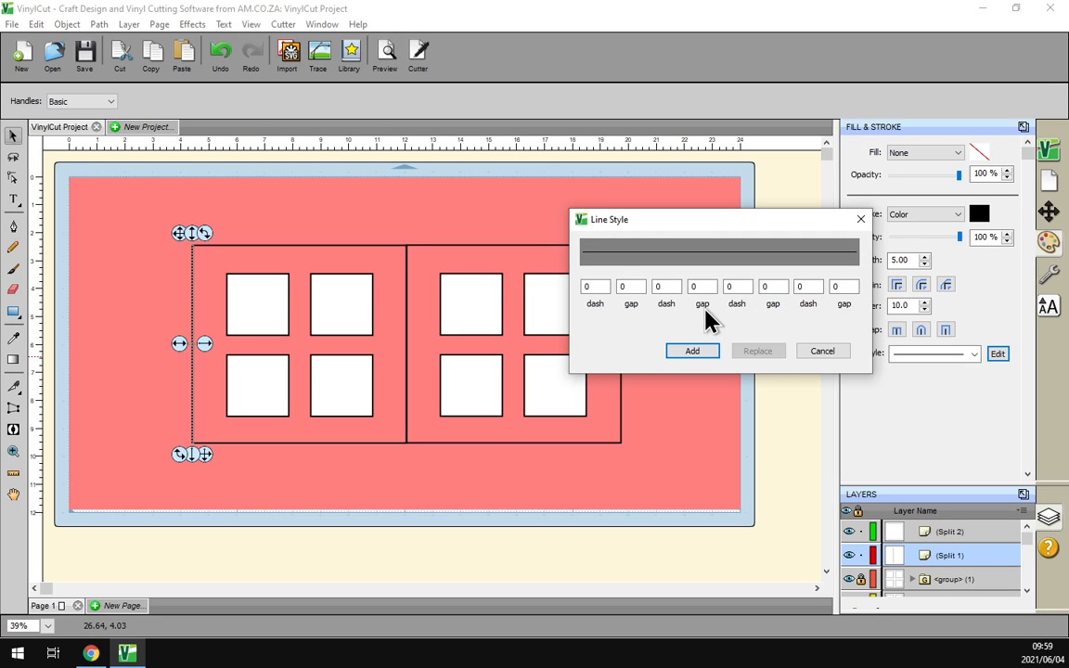
double_click(599, 285)
type("3")
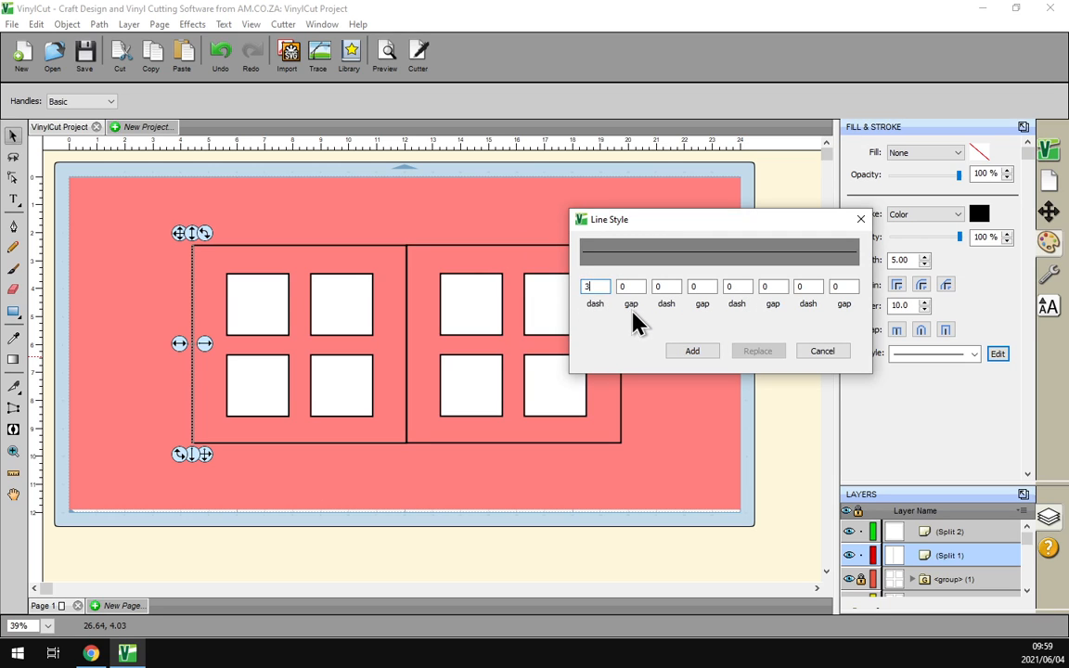
double_click(631, 286)
type("10")
left_click(660, 286)
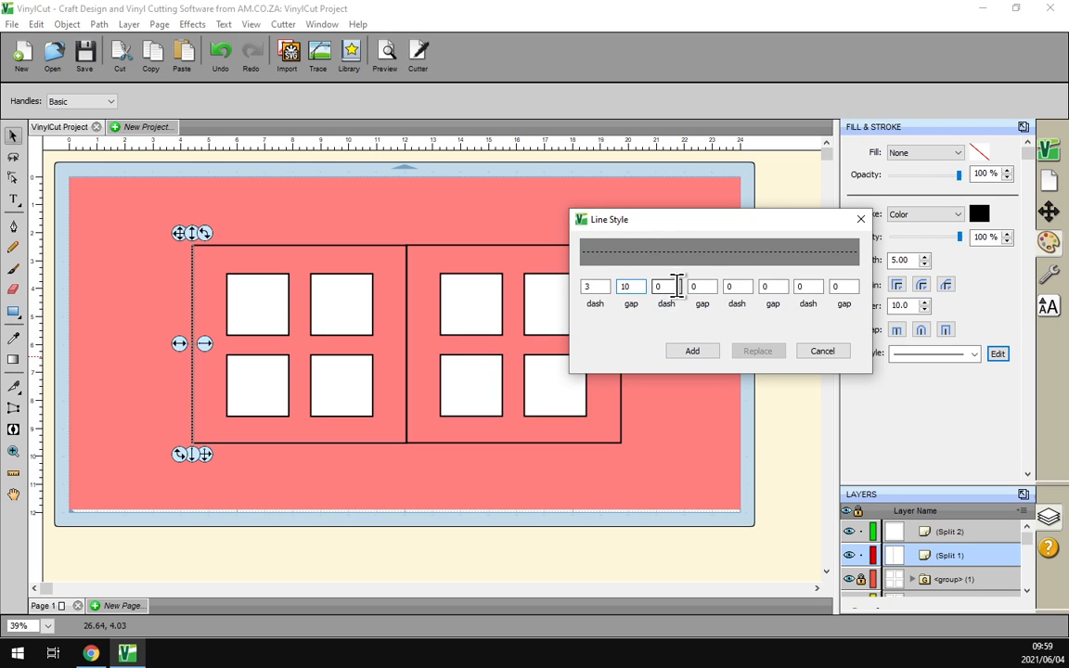
left_click(693, 352)
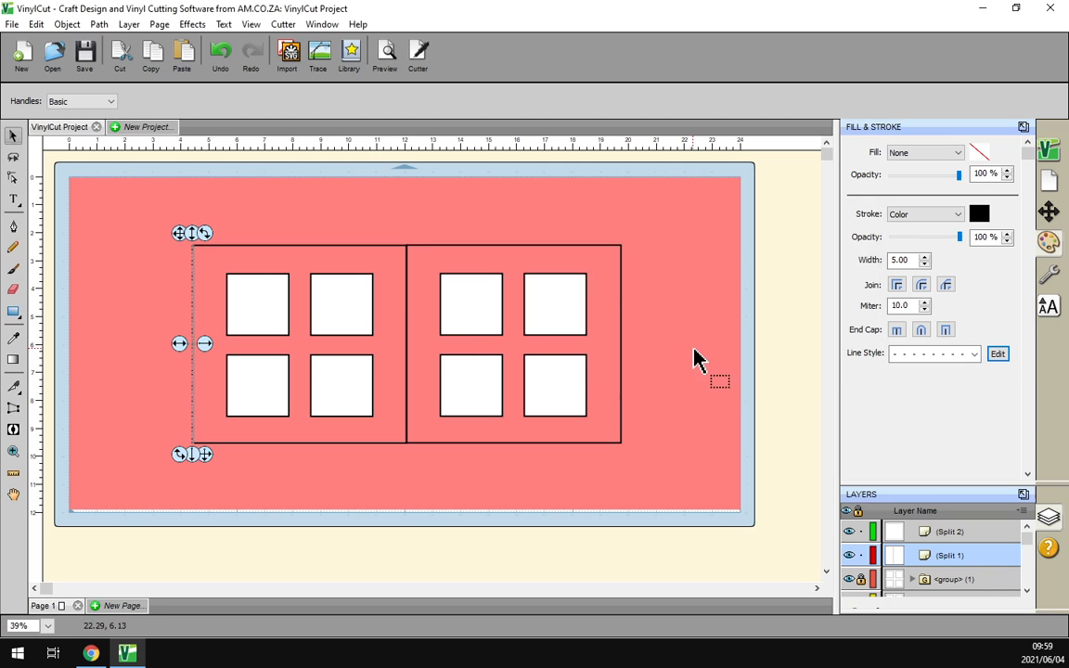
left_click(767, 345)
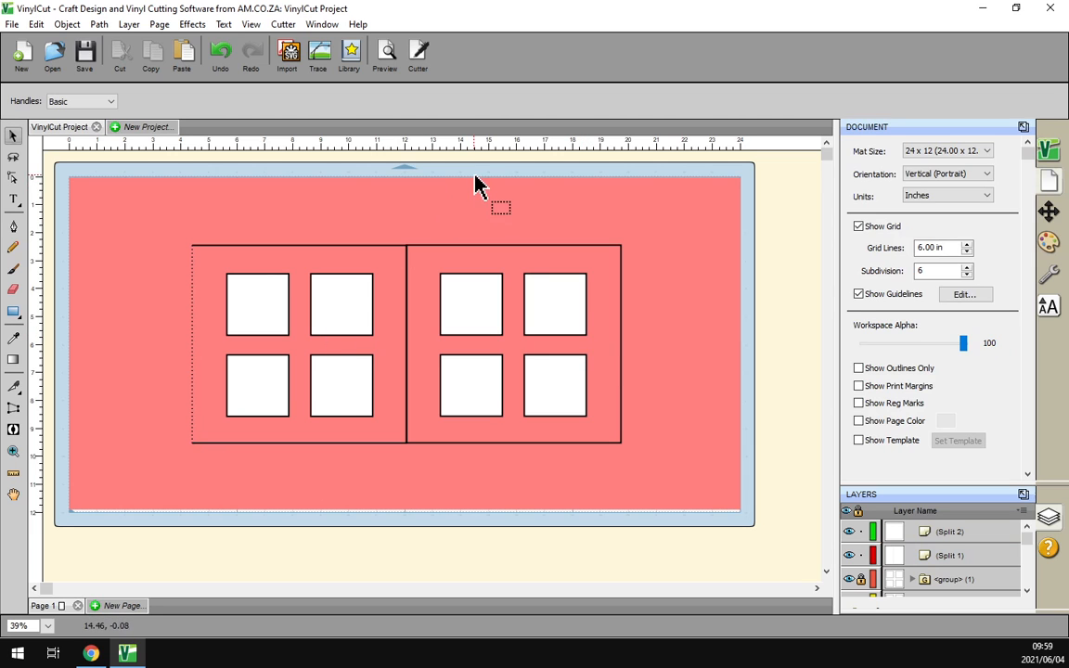
left_click(387, 63)
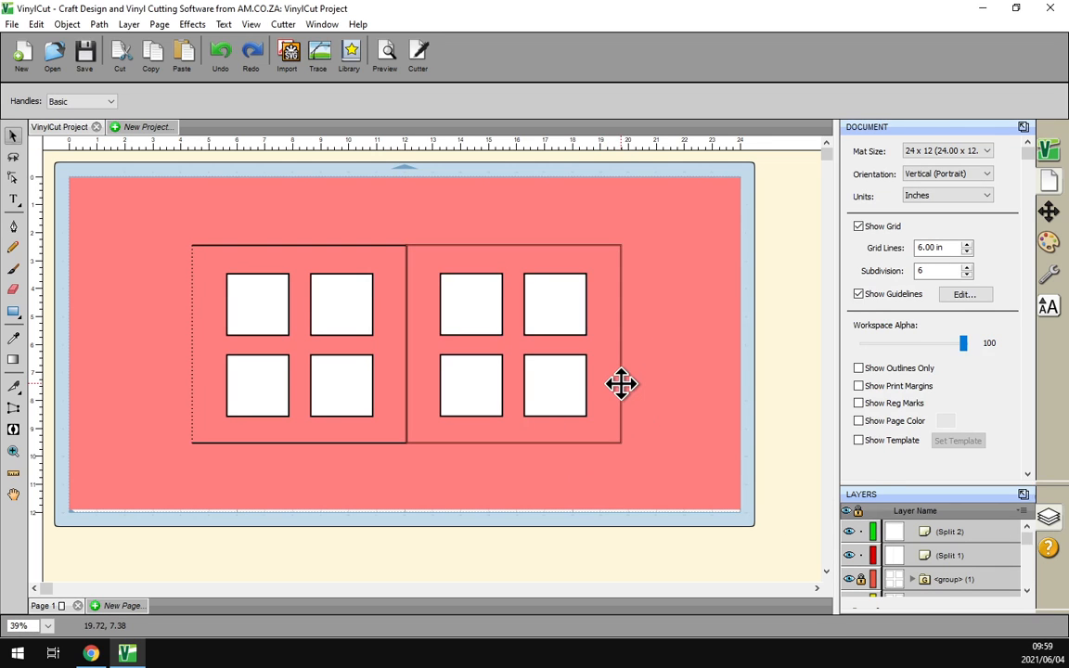
Split the right rectangle's path at its two outer corner nodes
left_click(621, 383)
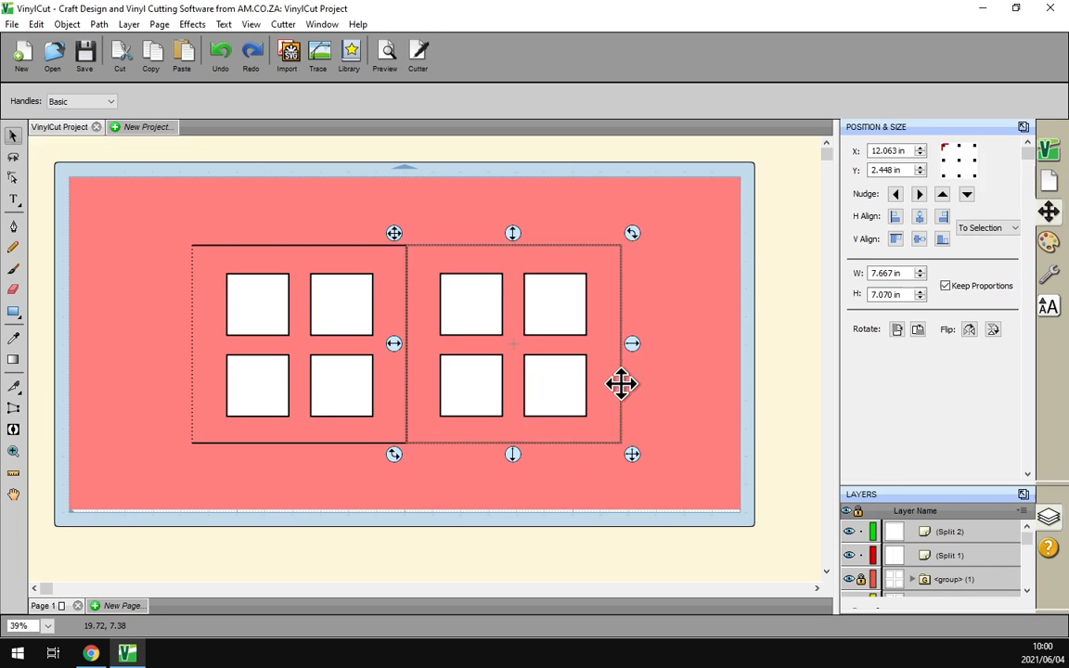
left_click(13, 178)
left_click_drag(663, 217, 612, 476)
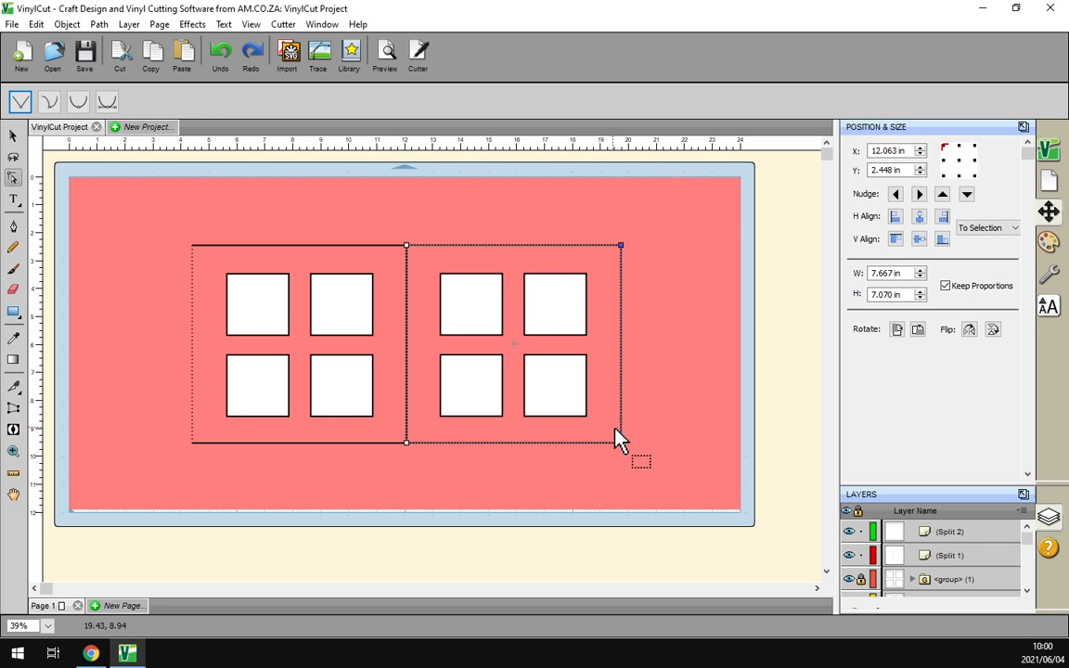
right_click(620, 262)
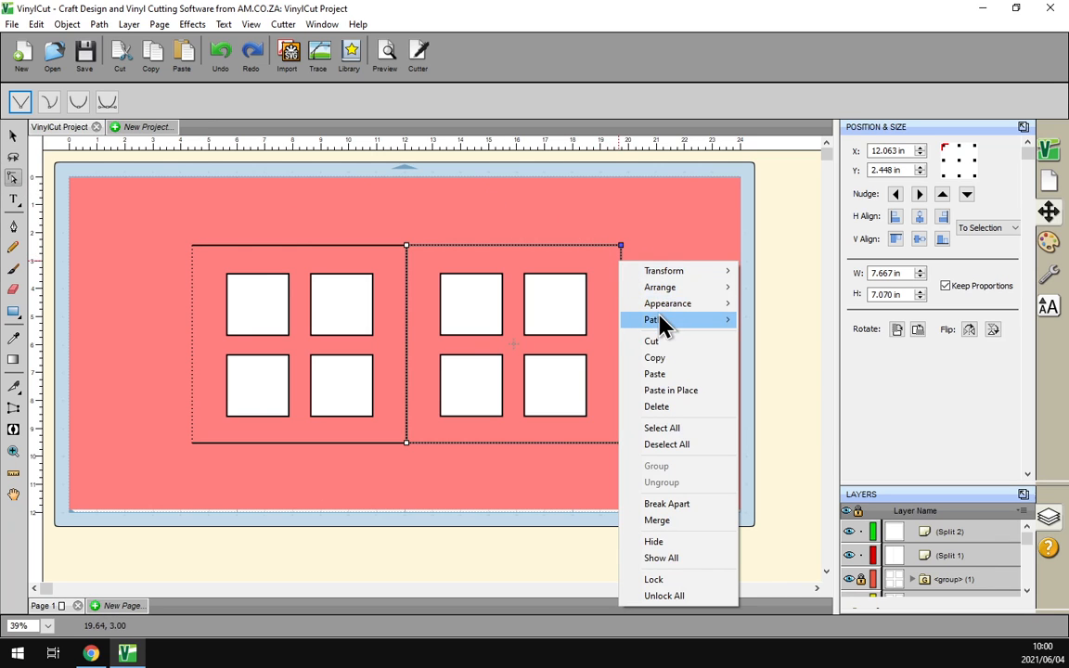
mouse_move(694, 323)
left_click(818, 432)
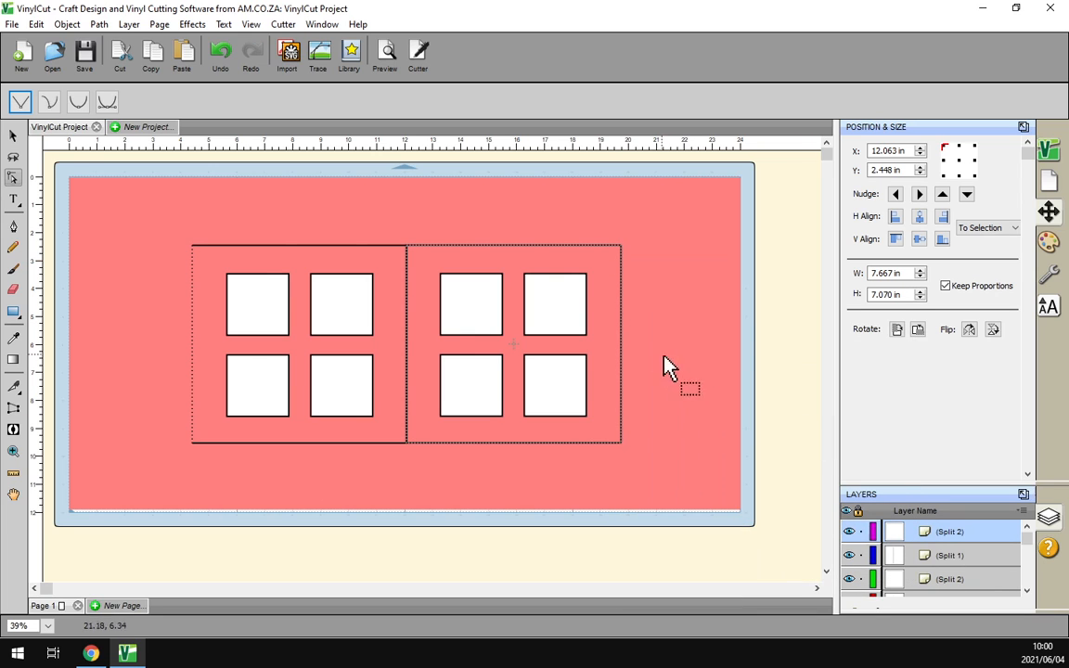
left_click(13, 135)
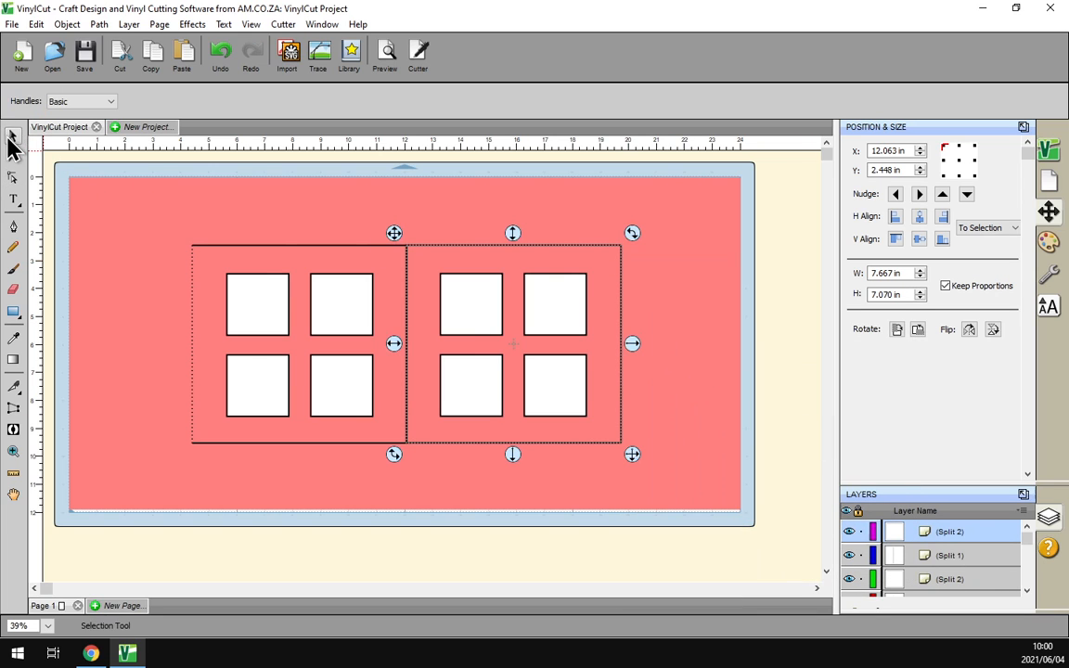
left_click(634, 297)
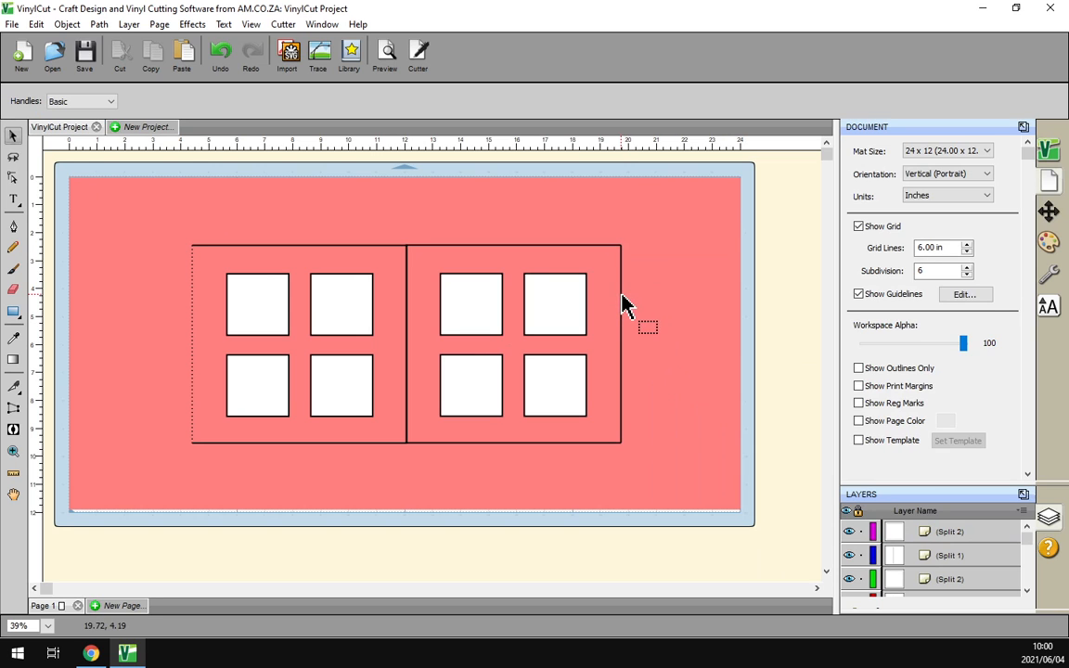
Add a custom line style with a dash of 20 and a gap of 40 to the right rectangle's outer edge and preview the design
scroll(619, 306, "up", 2)
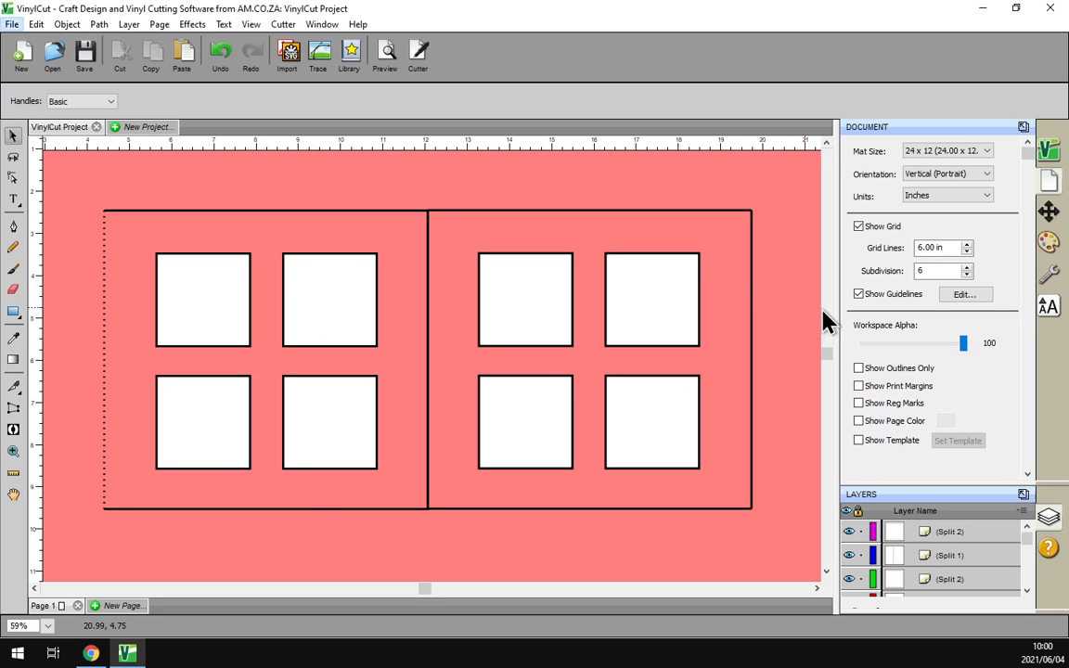
left_click(751, 310)
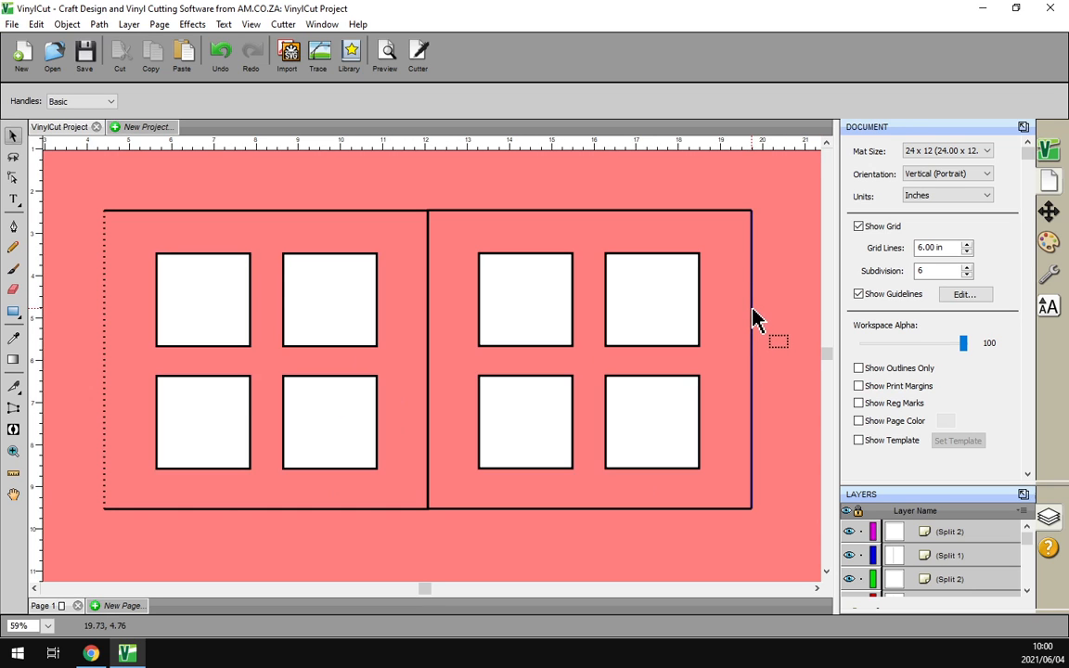
left_click(752, 309)
scroll(659, 325, "down", 1)
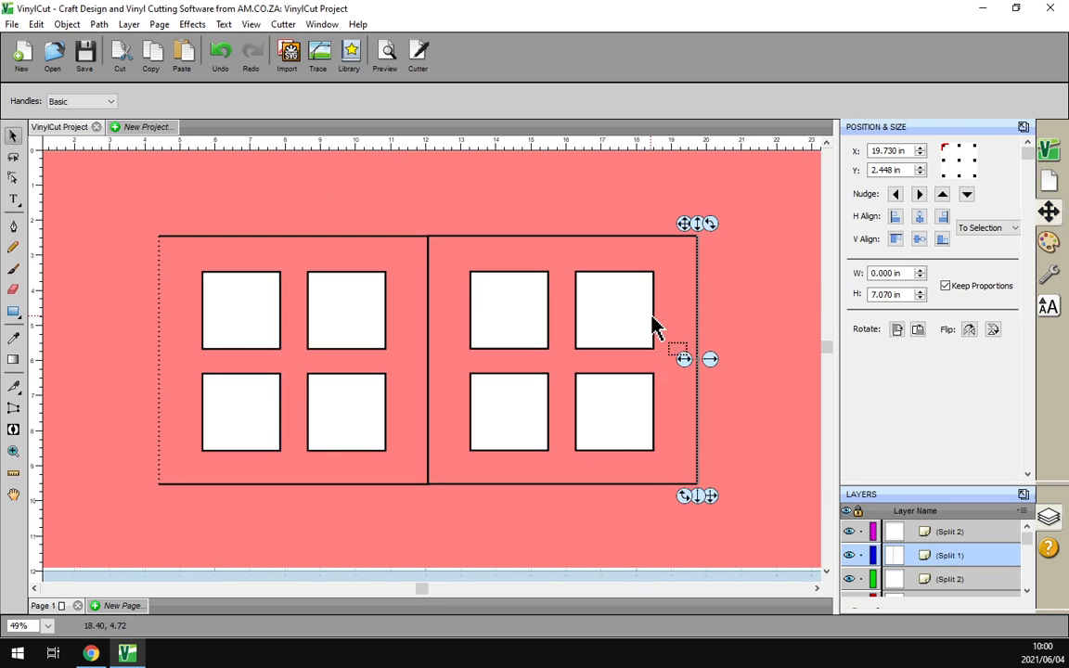
scroll(652, 324, "down", 1)
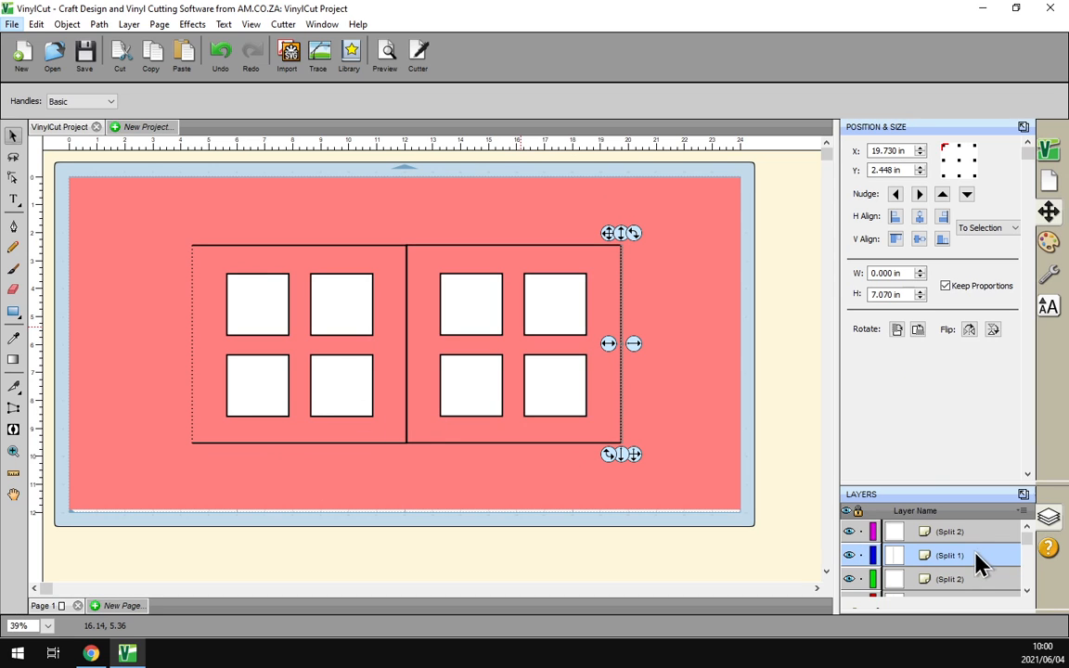
left_click(1048, 242)
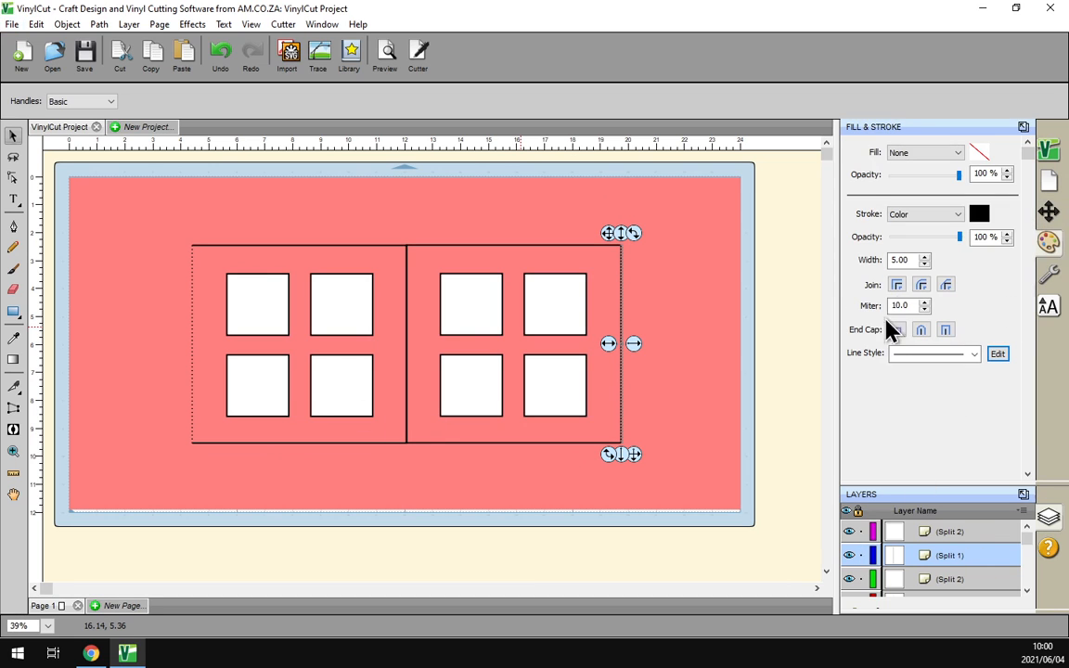
left_click(974, 353)
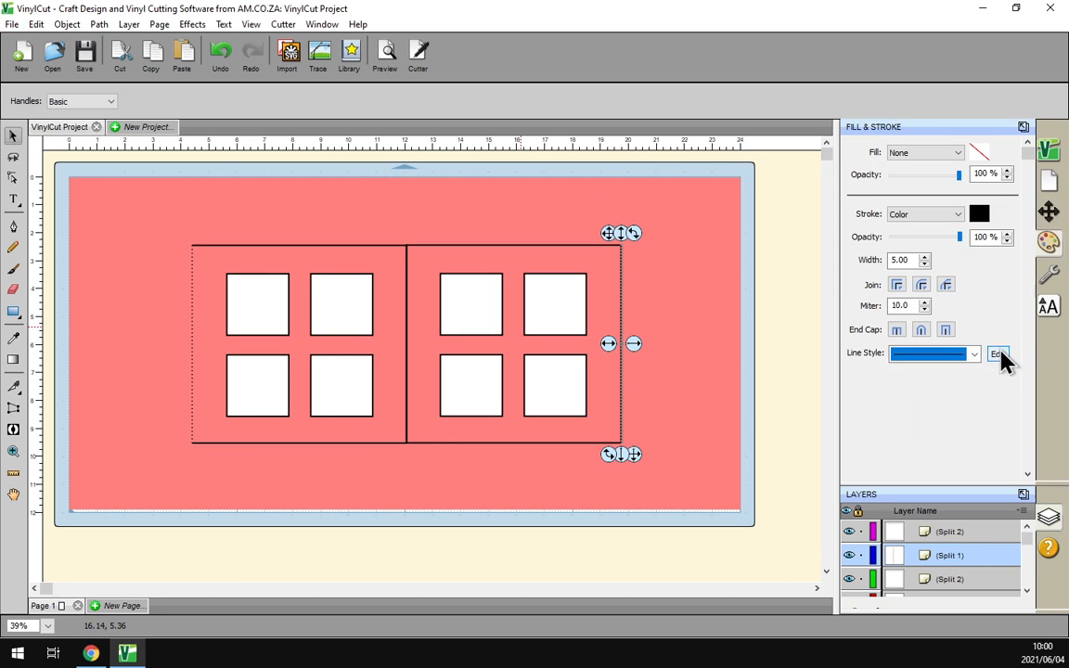
left_click(997, 353)
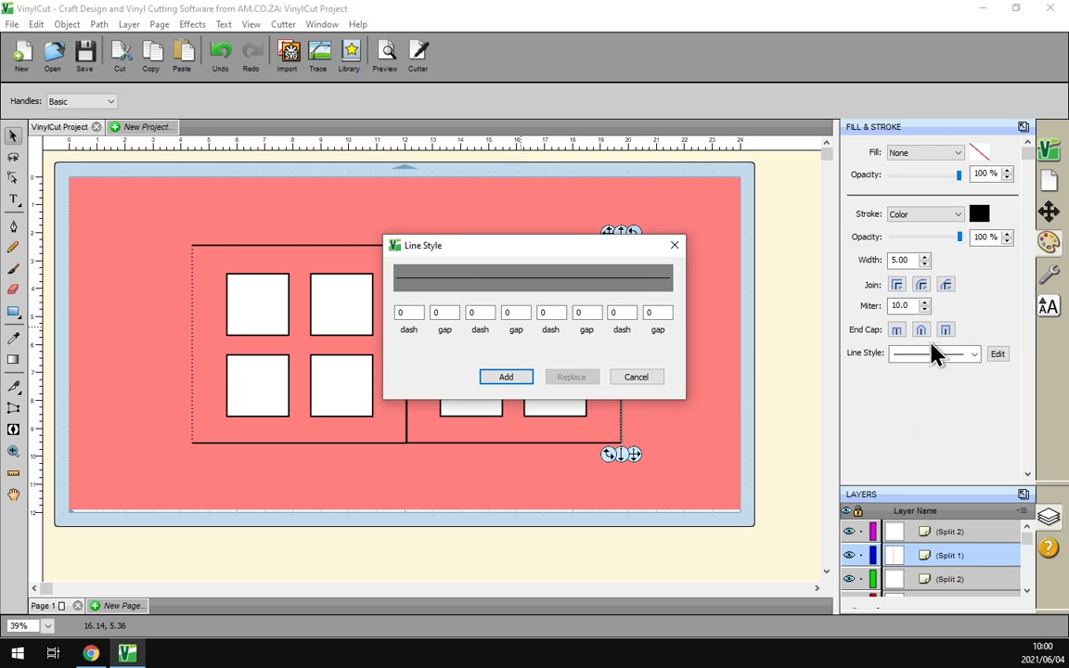
left_click(400, 312)
type("3")
key("Tab")
type("40")
double_click(410, 312)
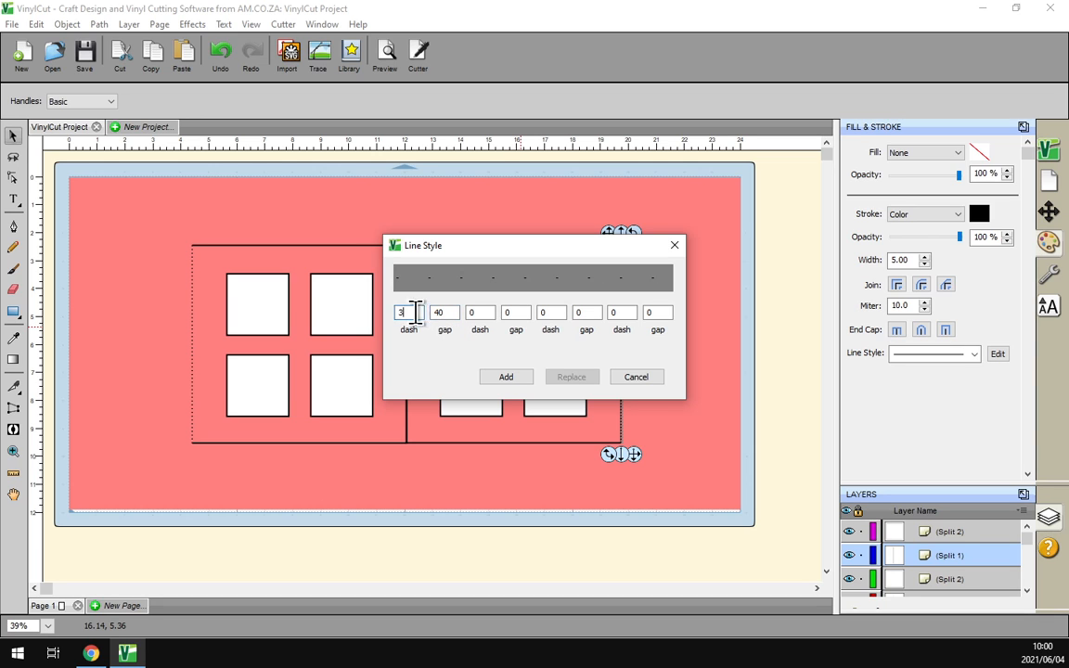
type("20")
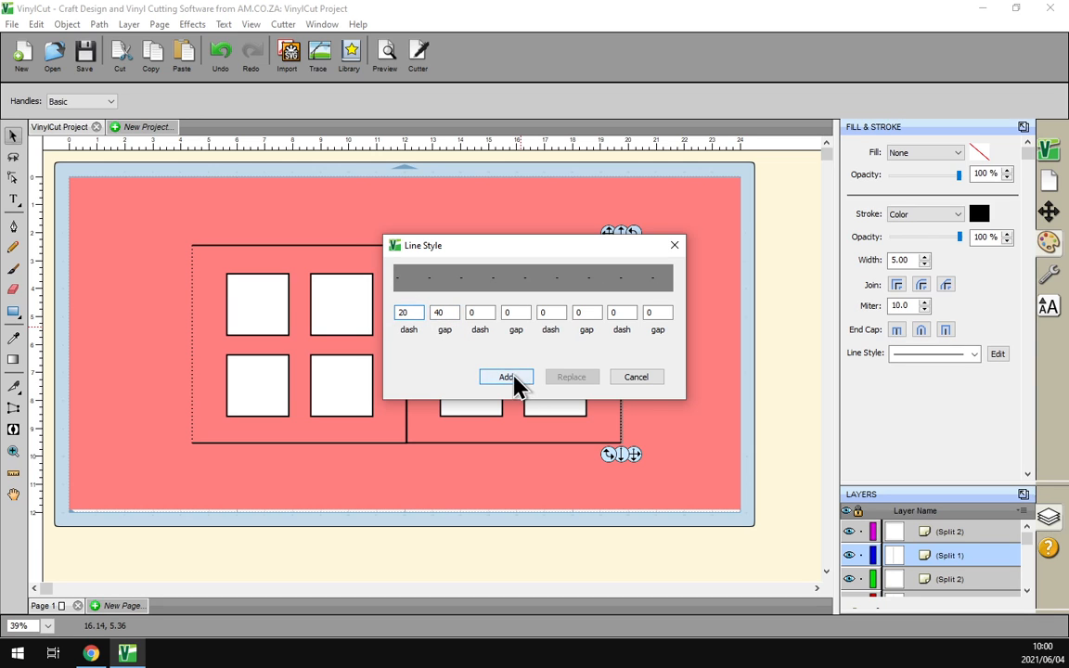
left_click(508, 377)
left_click(803, 318)
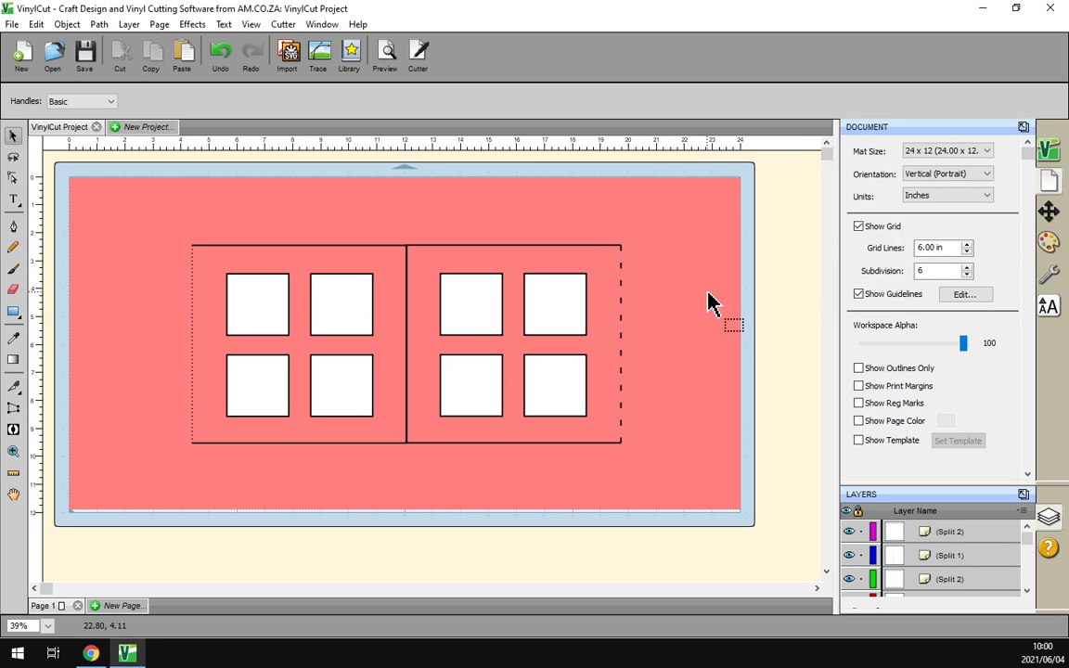
left_click(386, 60)
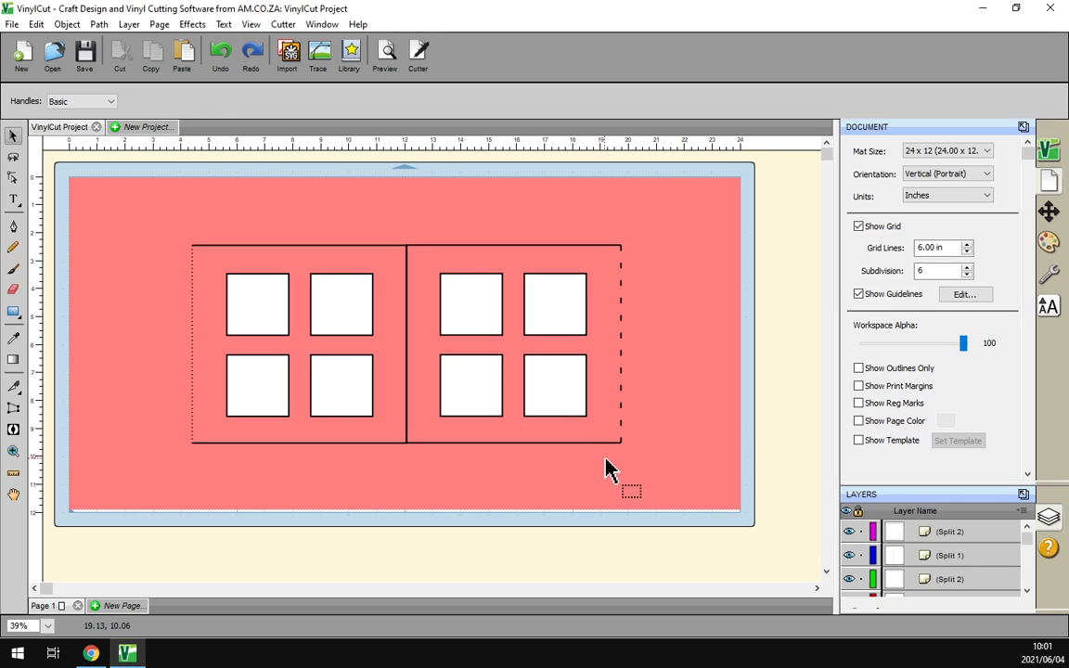
Switch to Chrome and look over the Software Training Videos home page
left_click(90, 654)
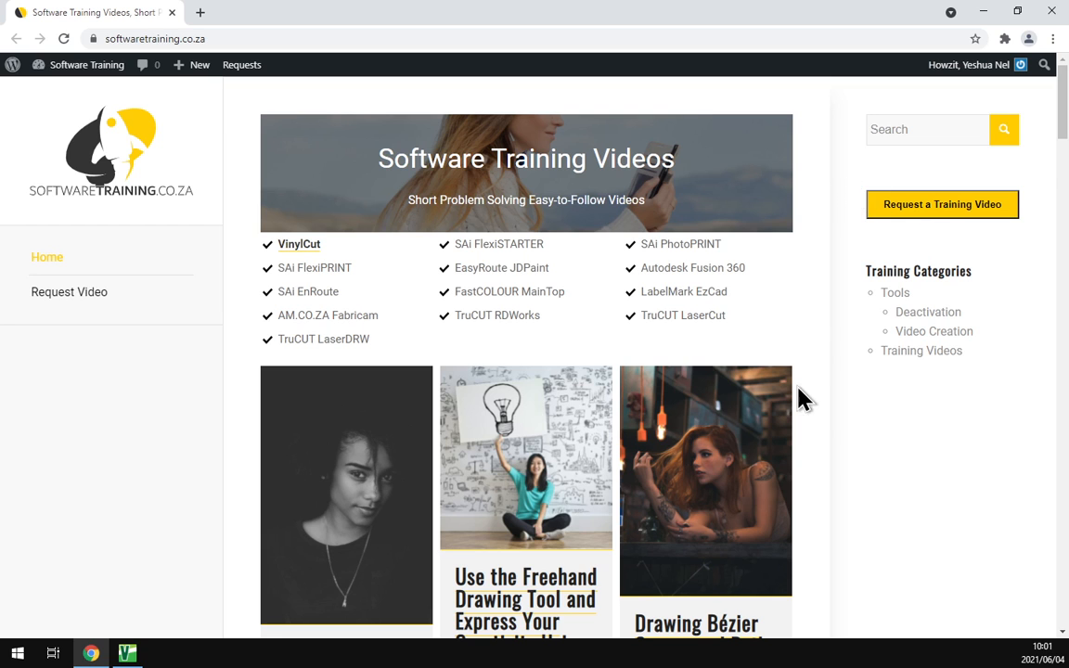
scroll(835, 408, "down", 3)
scroll(835, 401, "up", 3)
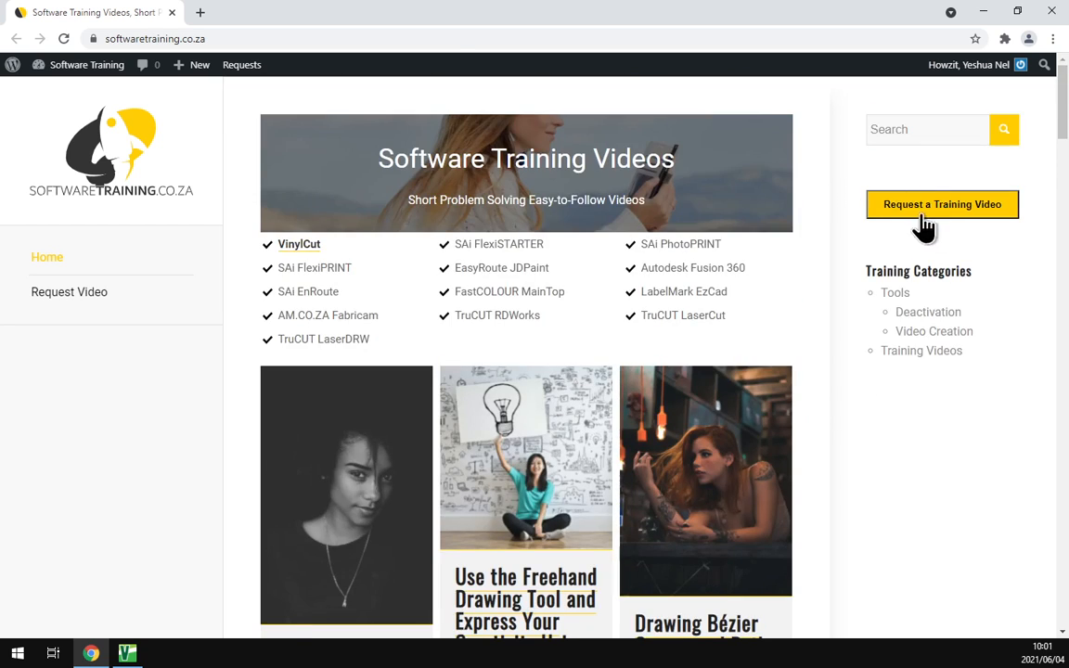